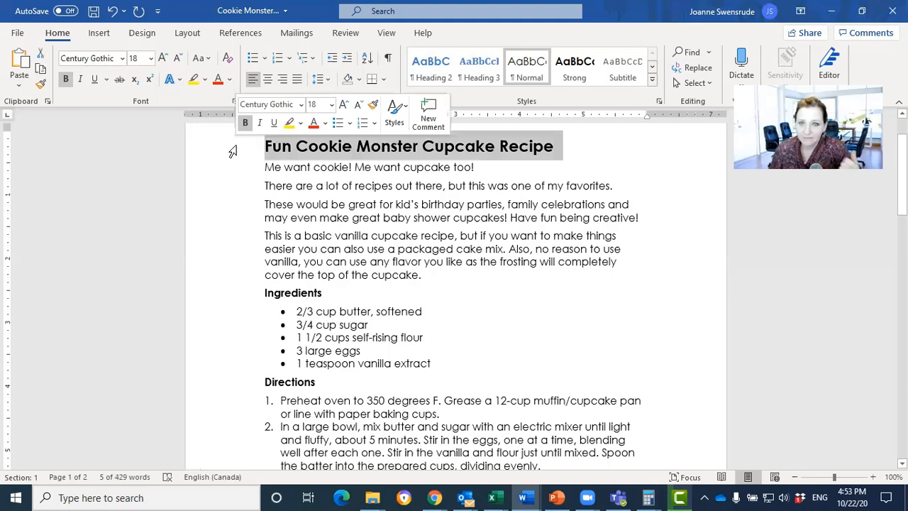
Select the introductory lines and paragraphs below the recipe title one by one, ending with the "2/3 cup butter, softened" list item
click(215, 174)
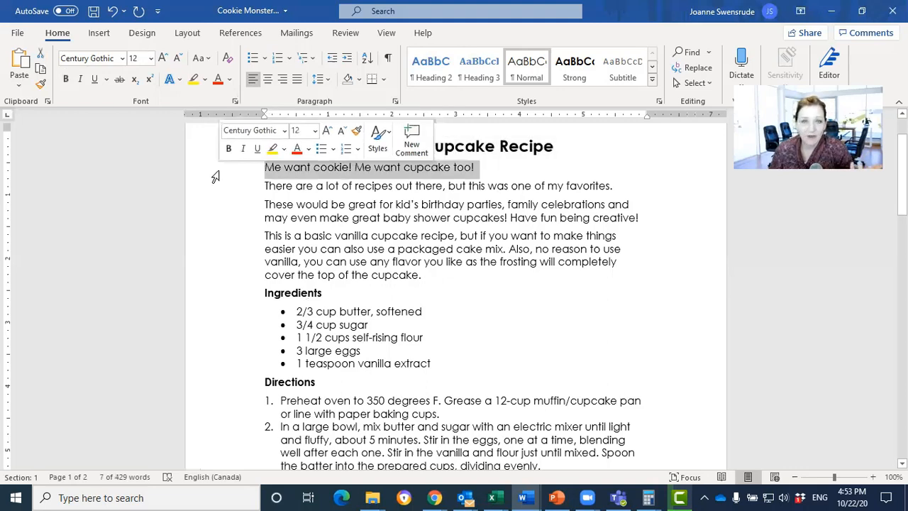
click(214, 191)
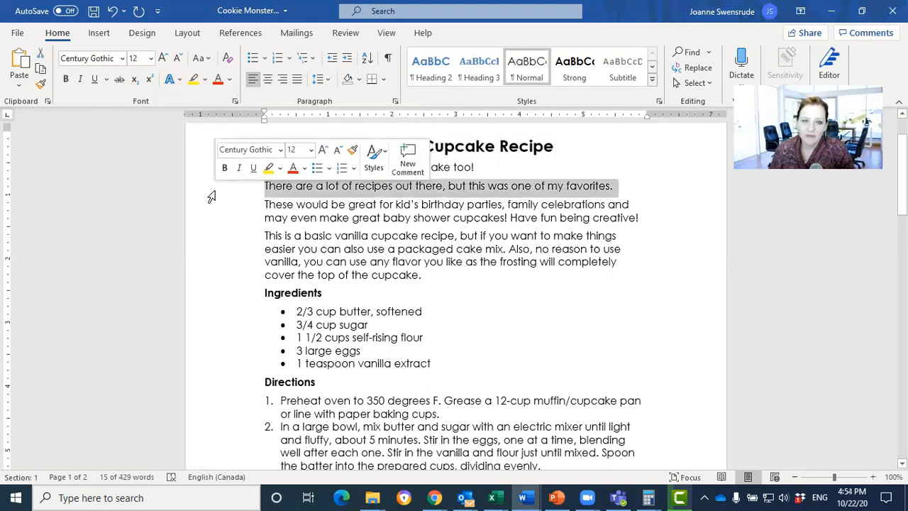
click(217, 206)
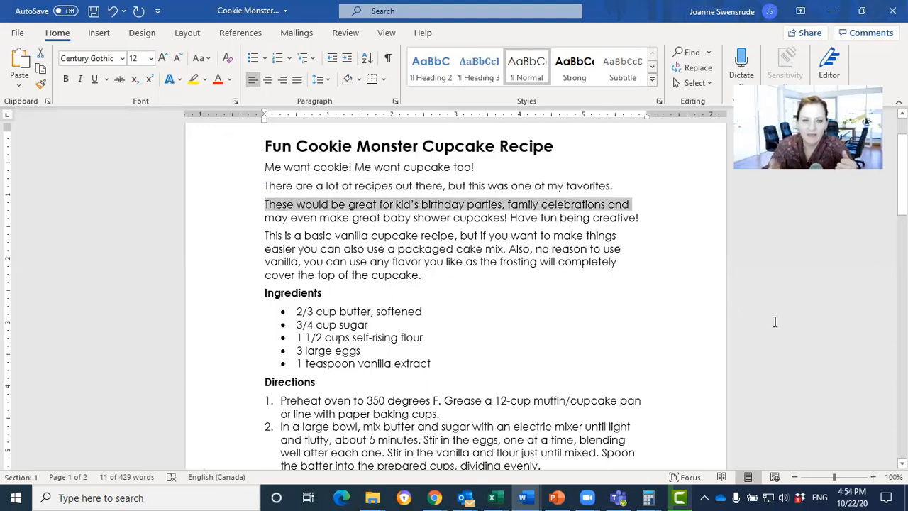
shift+click(239, 217)
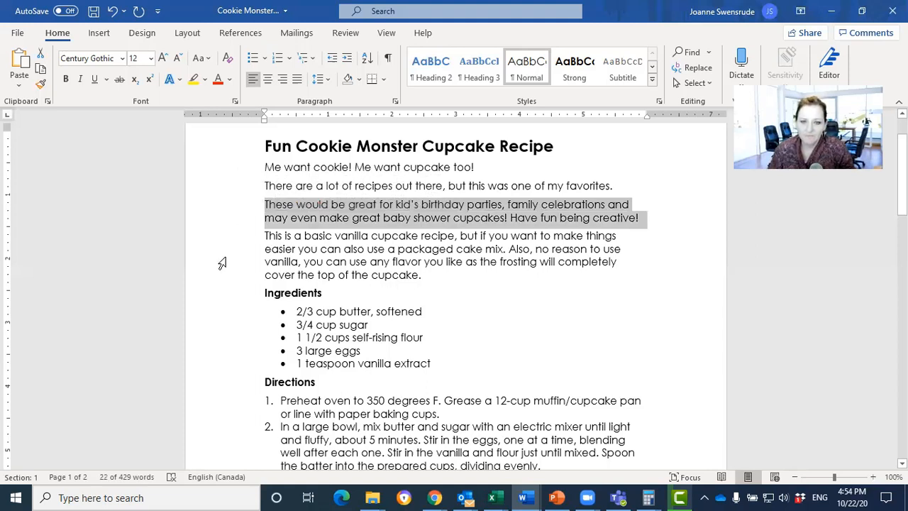
double_click(227, 276)
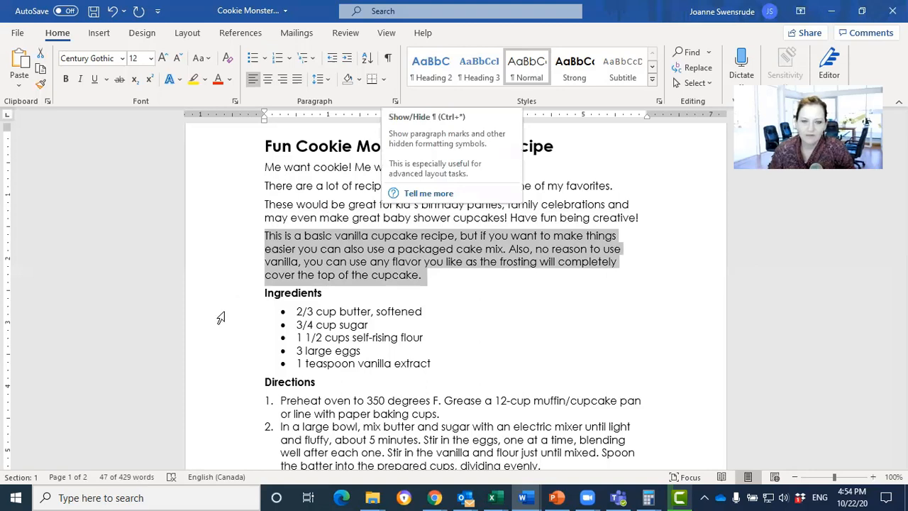
triple_click(324, 317)
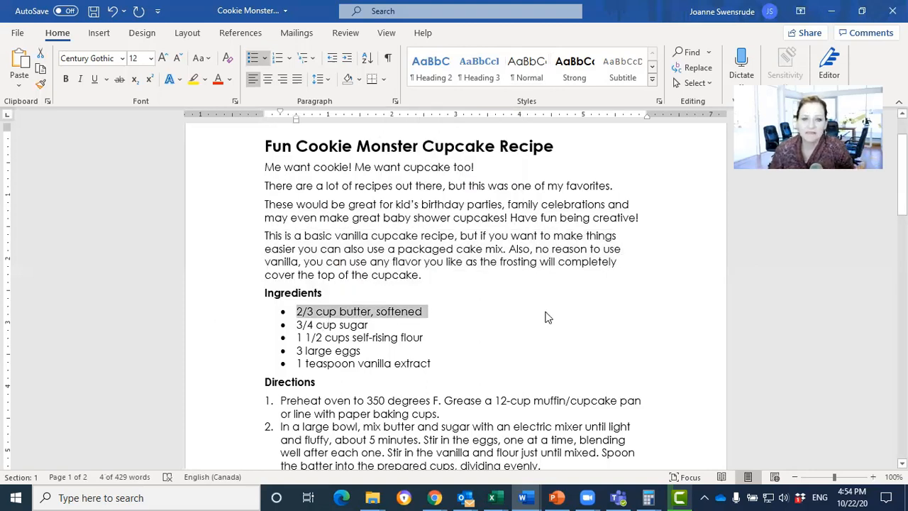
Deselect the butter list item and show the paragraph marks and other hidden formatting symbols
click(460, 314)
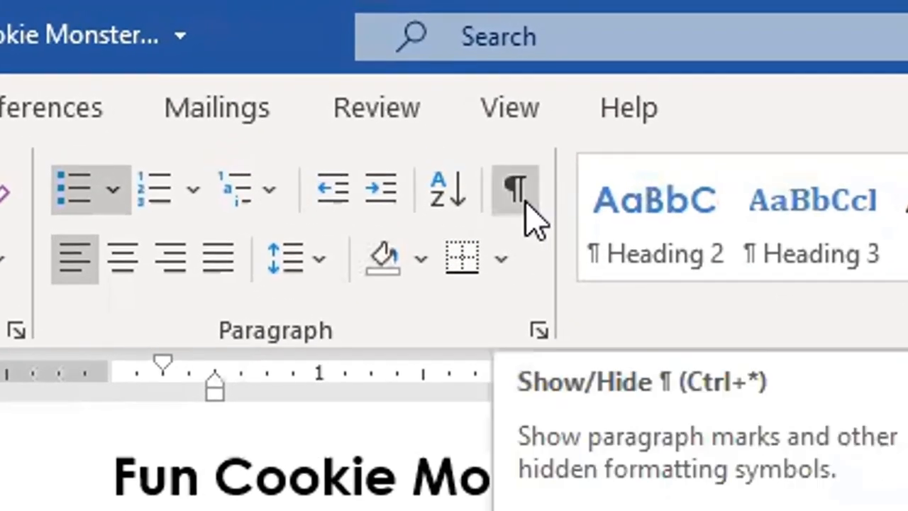
click(525, 197)
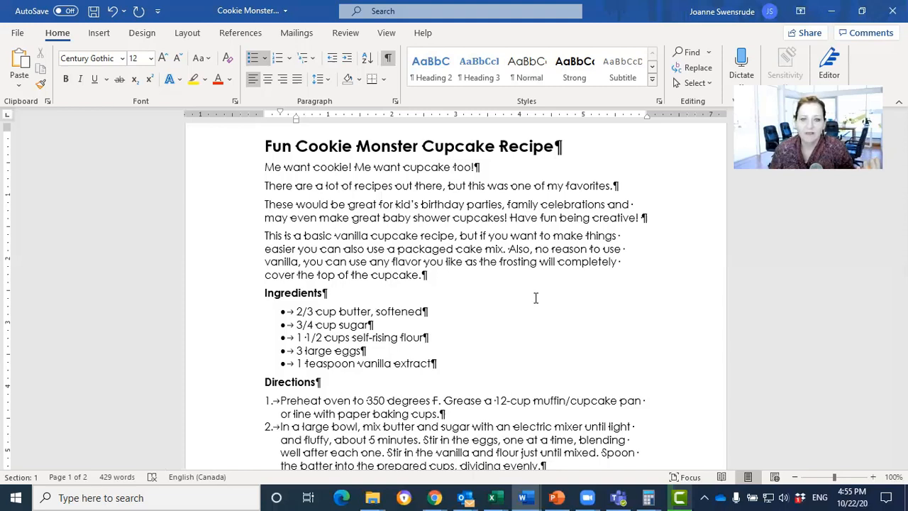
Select in turn the "These would be great" and "This is a basic vanilla" paragraphs, then the "3/4 cup sugar" and "3 large eggs" items
triple_click(515, 221)
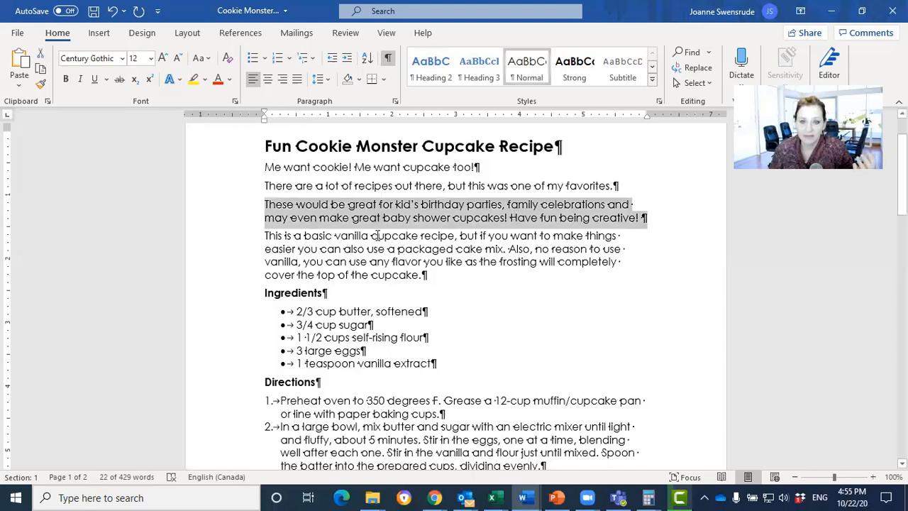
double_click(242, 275)
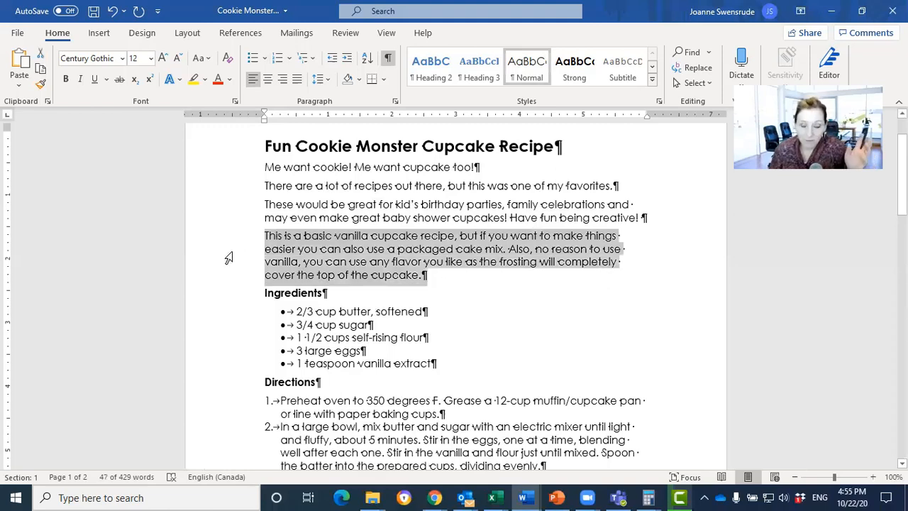
key(Left)
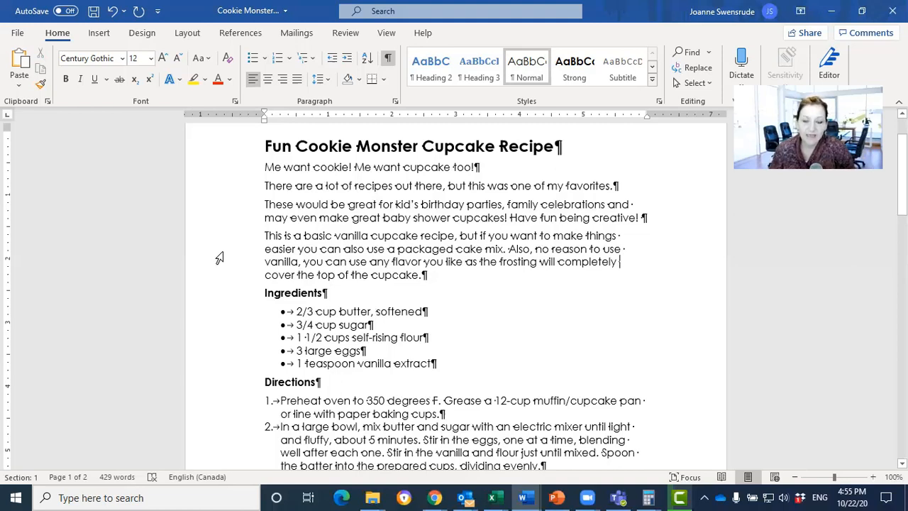
double_click(219, 259)
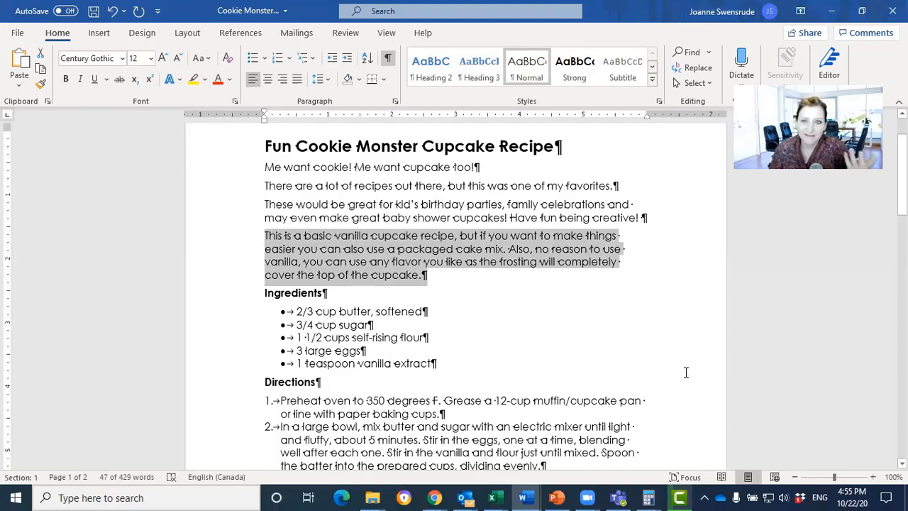
click(228, 328)
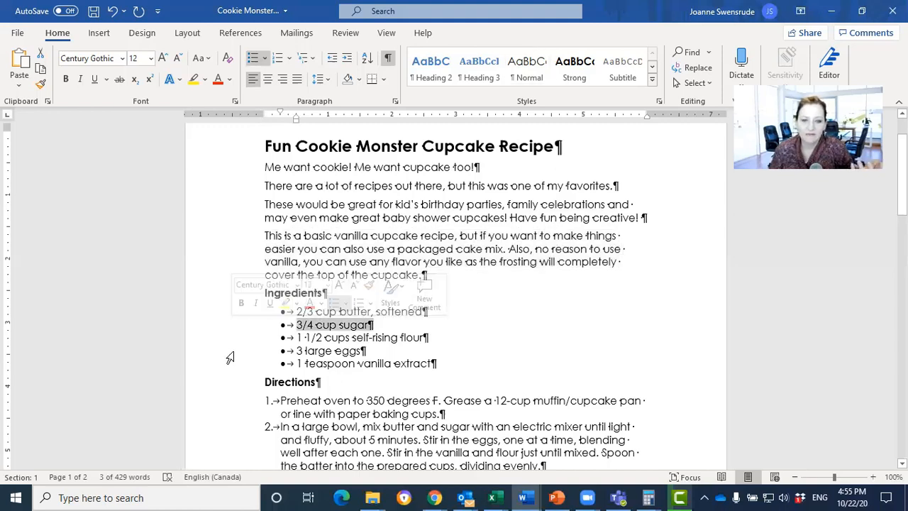
click(232, 350)
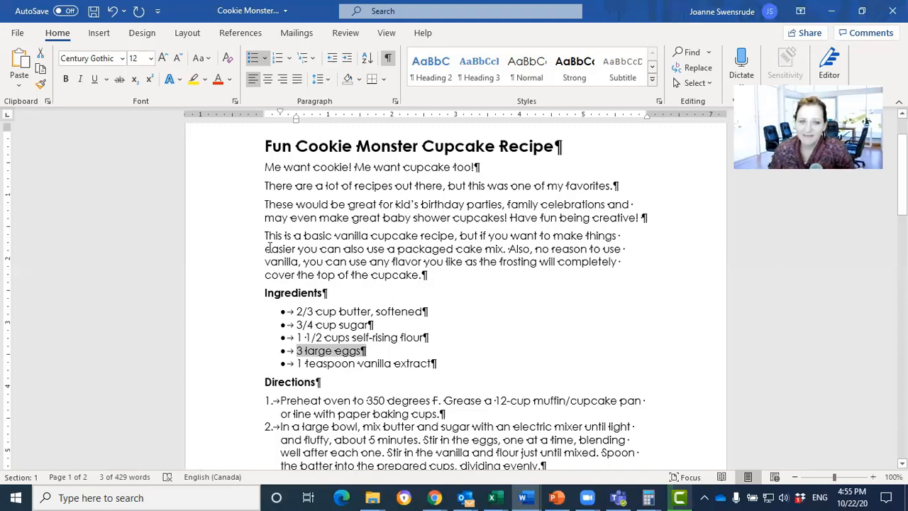
Move the "This is a basic vanilla cupcake recipe" paragraph up above the recipe title
click(344, 249)
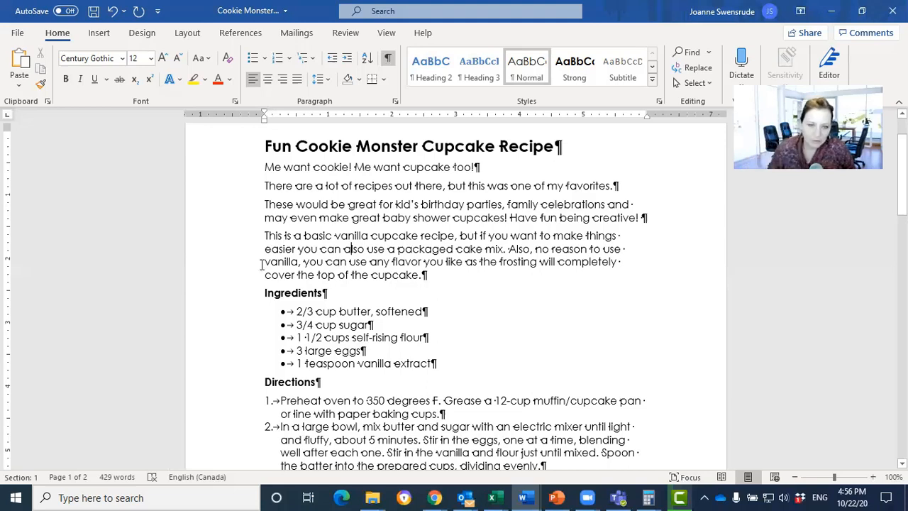
double_click(233, 208)
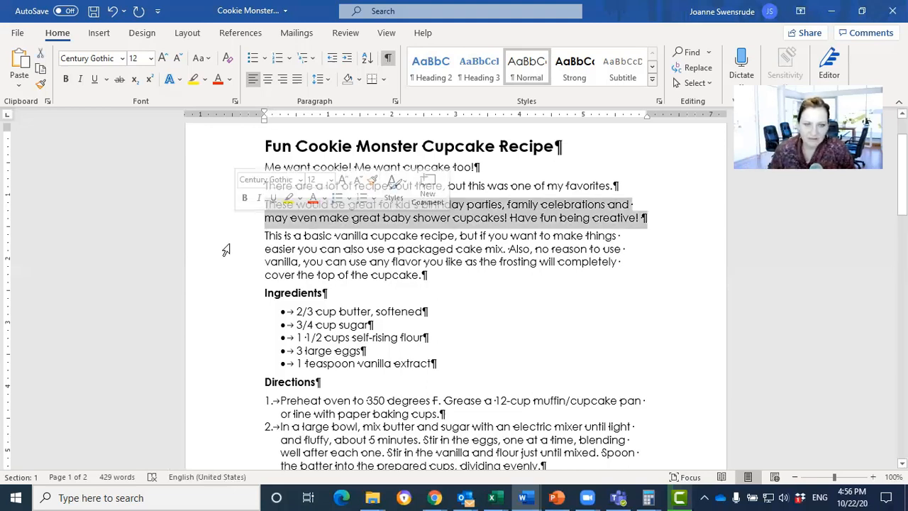
triple_click(345, 252)
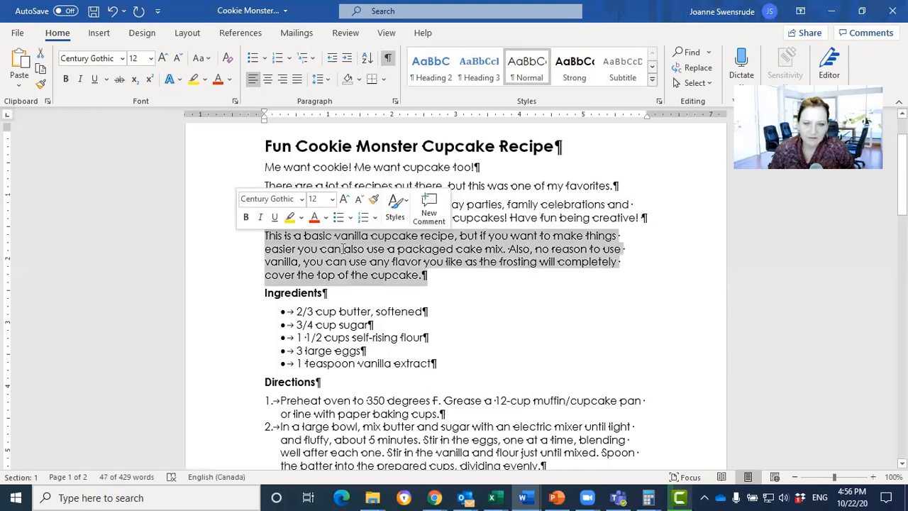
click(368, 260)
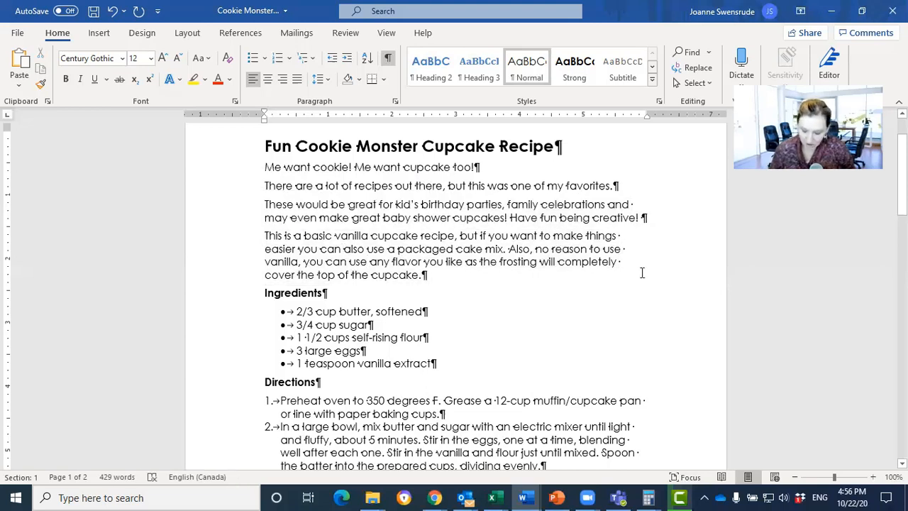
key(alt+shift+Up)
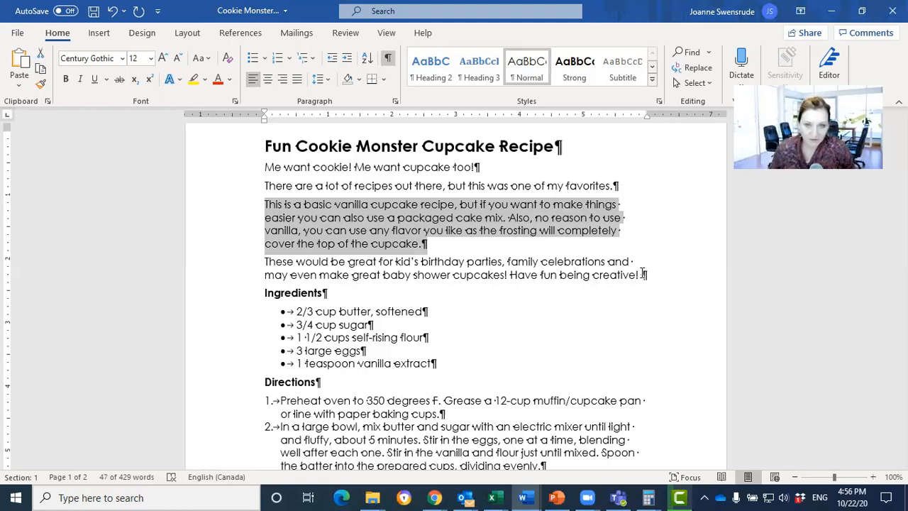
key(alt+shift+Up)
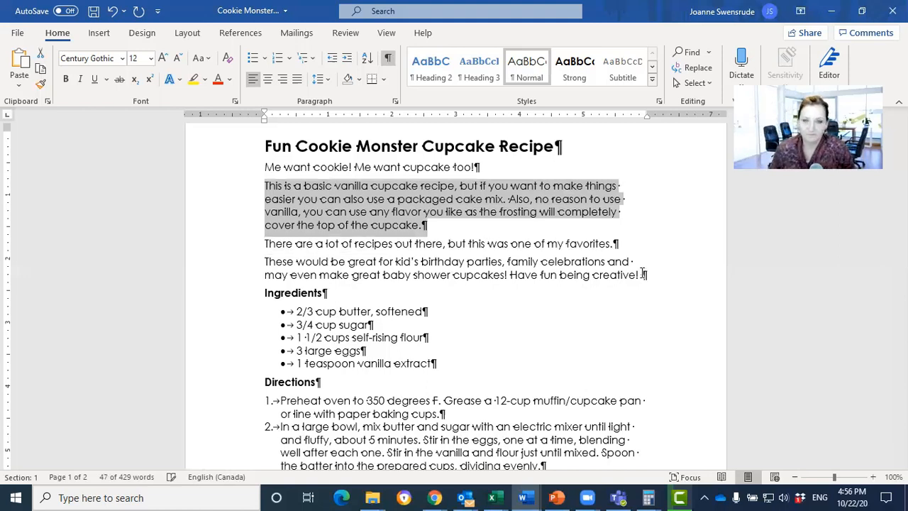
key(shift+Up)
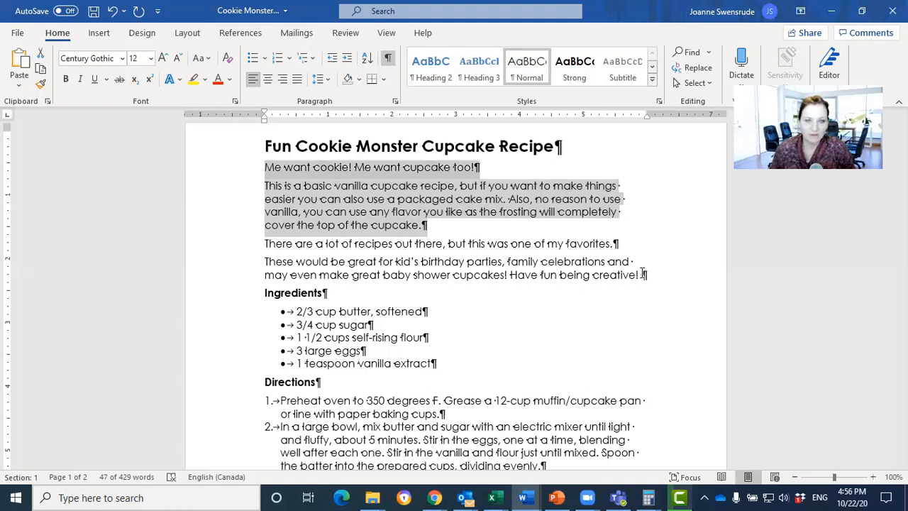
key(alt+shift+Up)
key(alt+shift+Up)
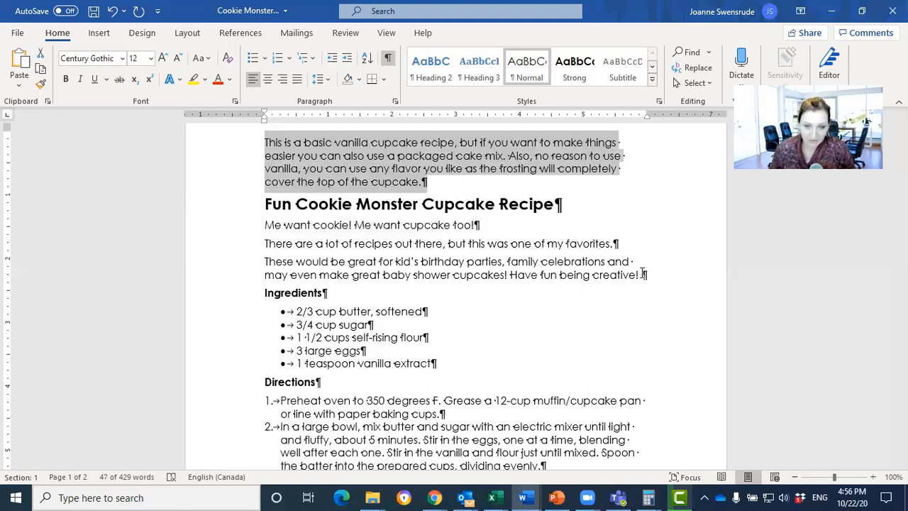
Move the basic vanilla cupcake paragraph down past the ingredients list to directly above the Directions heading
key(alt+shift+Down)
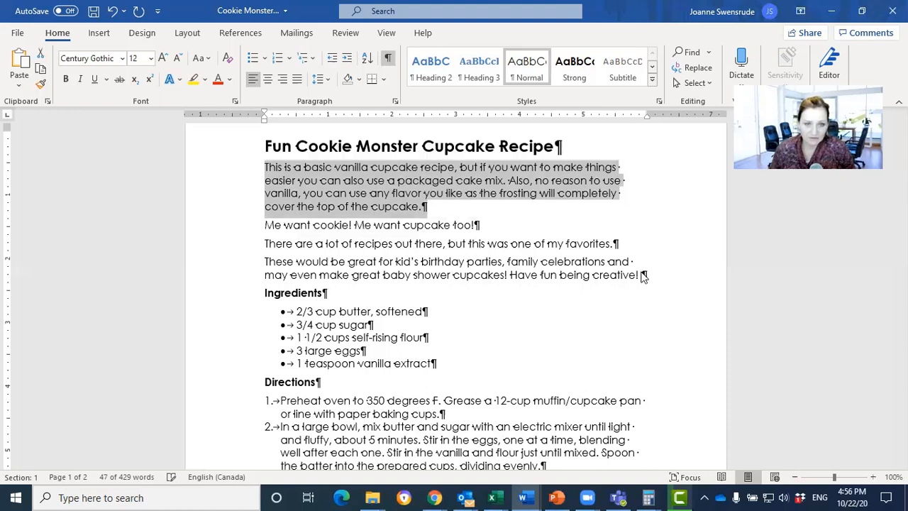
key(alt+shift+Down)
key(alt+shift+Down)
key(alt+shift+Down)
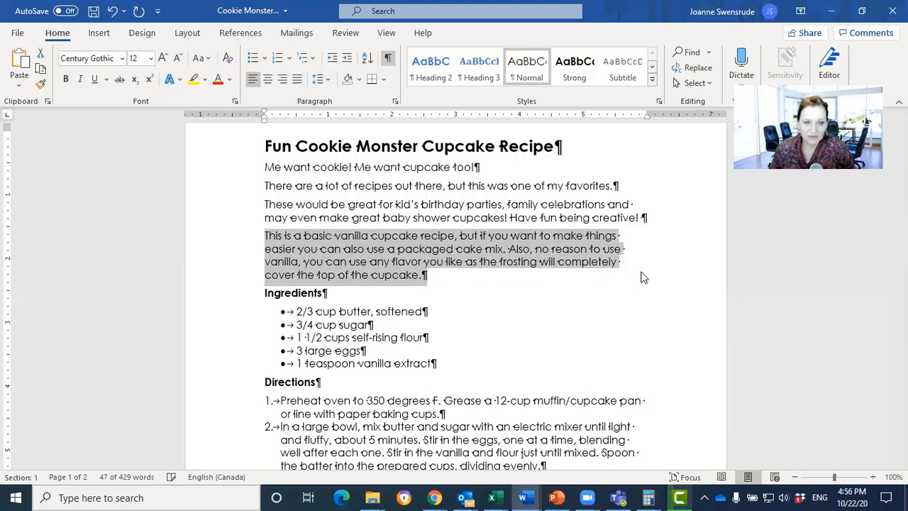
key(alt+shift+Down)
key(alt+shift+Down)
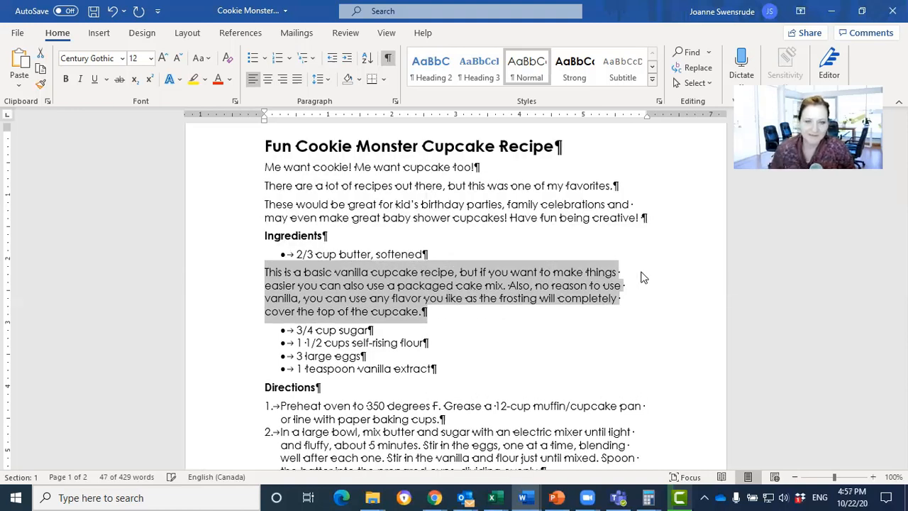
key(alt+shift+Down)
key(alt+shift+Down)
key(alt+shift+Down)
key(alt+shift+Down)
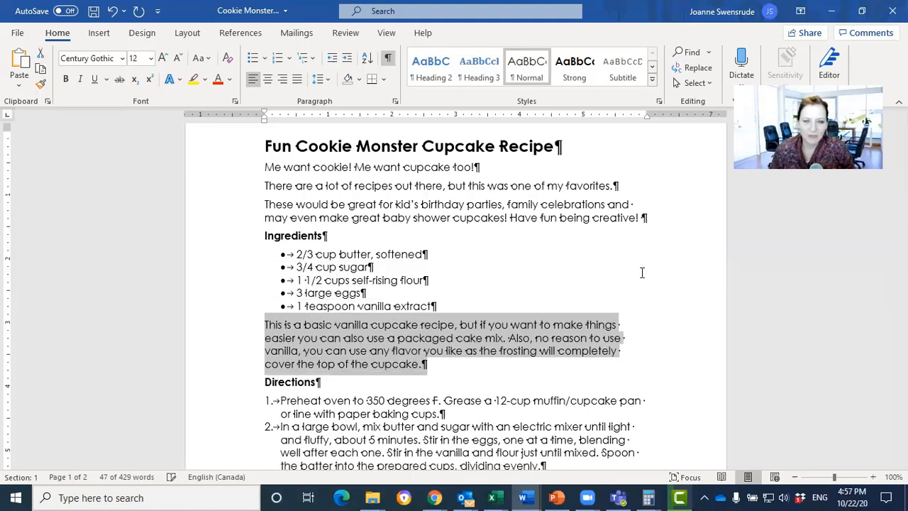
Move the basic vanilla cupcake paragraph back up to directly above the Ingredients heading
key(alt+shift+Up)
key(alt+shift+Up)
key(alt+shift+Up)
key(alt+shift+Up)
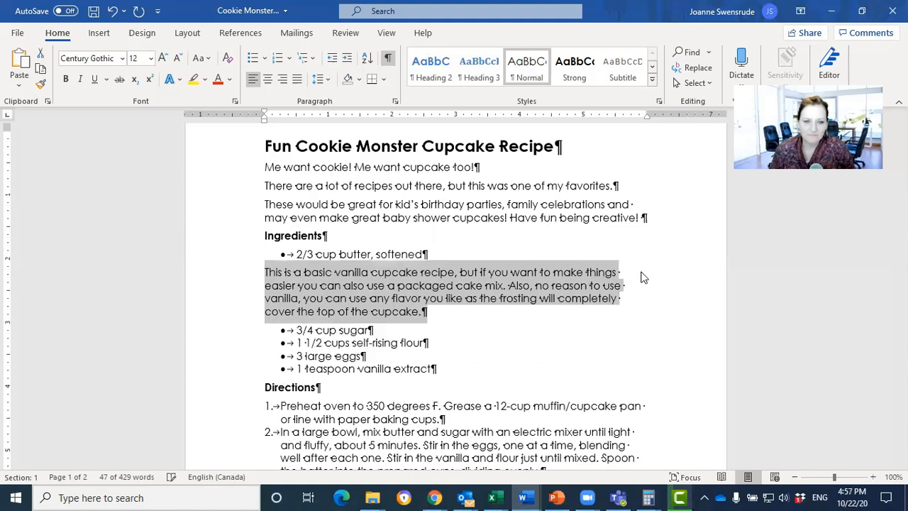
key(alt+shift+Up)
key(alt+shift+Up)
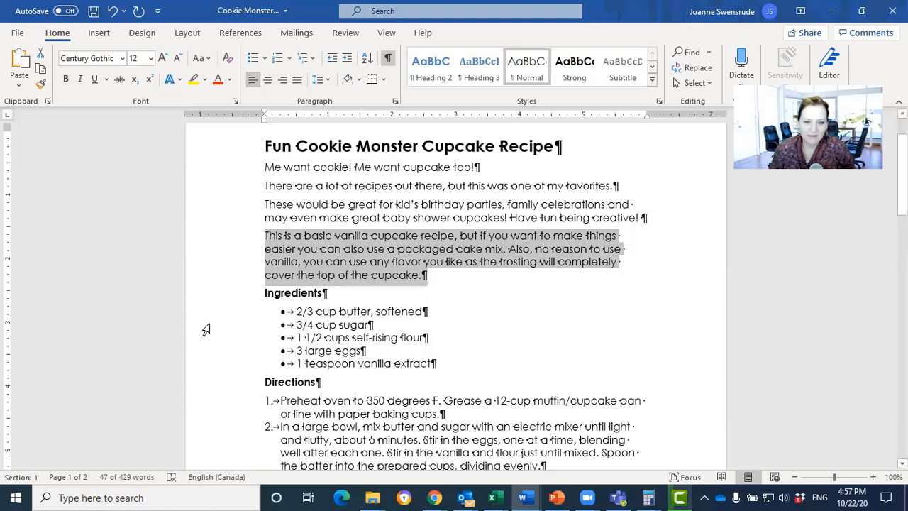
Move the "3/4 cup sugar" item to the end of the ingredients list, after the vanilla extract
key(Down)
key(Down)
key(shift+Down)
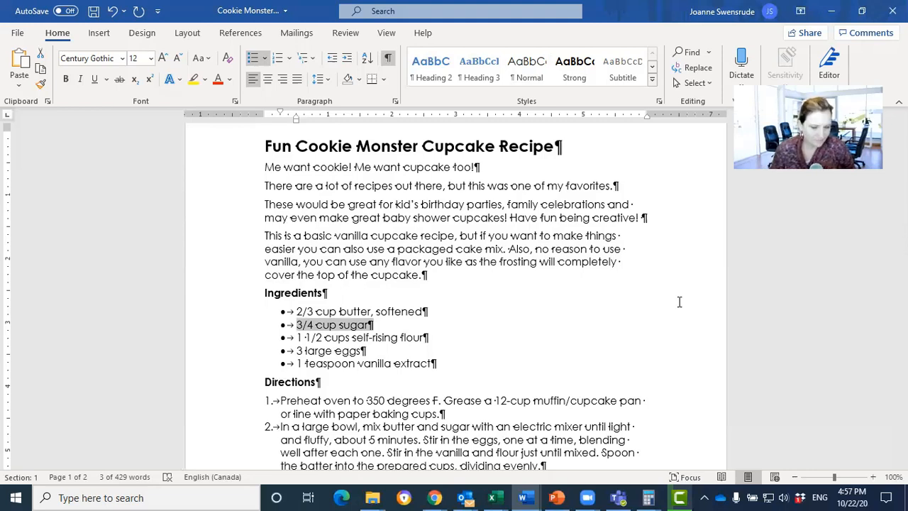
key(alt+shift+Down)
key(alt+shift+Down)
key(alt+shift+Down)
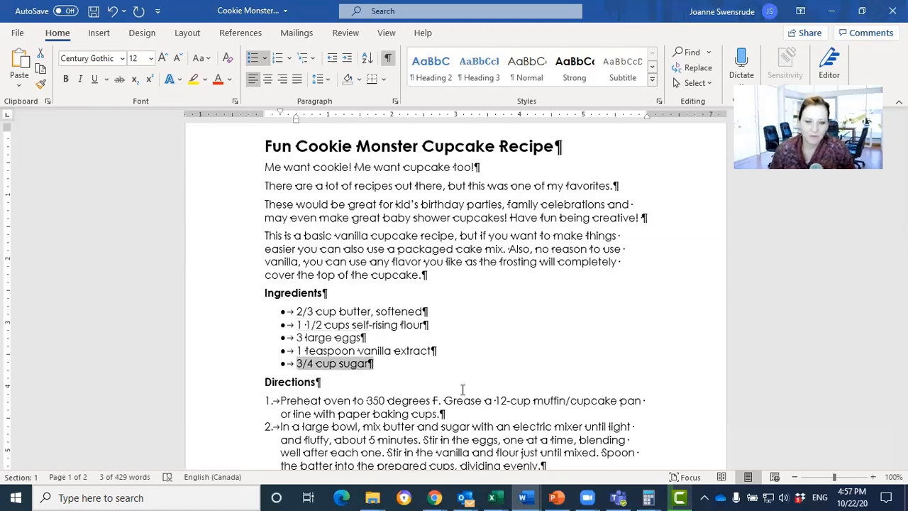
Select direction 5 about creating the blue fur and move it up one position in the numbered list
scroll(462, 390, down, 5)
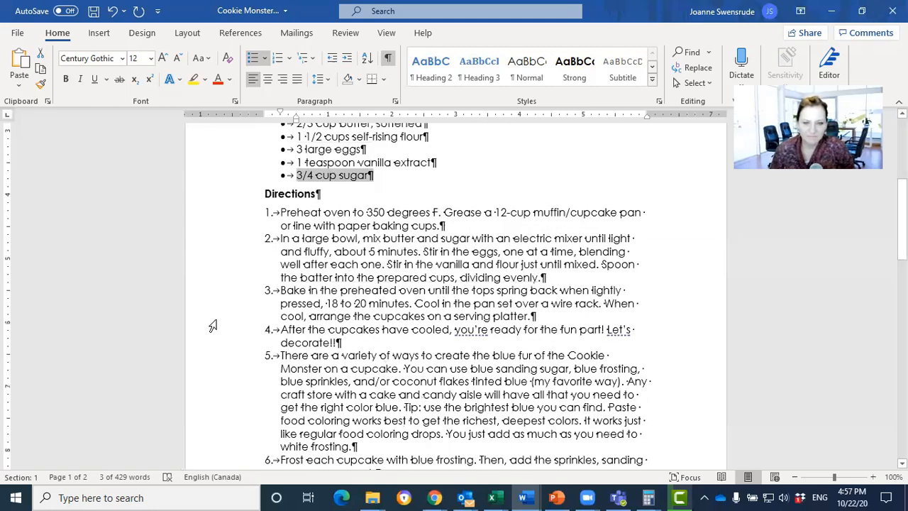
scroll(213, 326, down, 2)
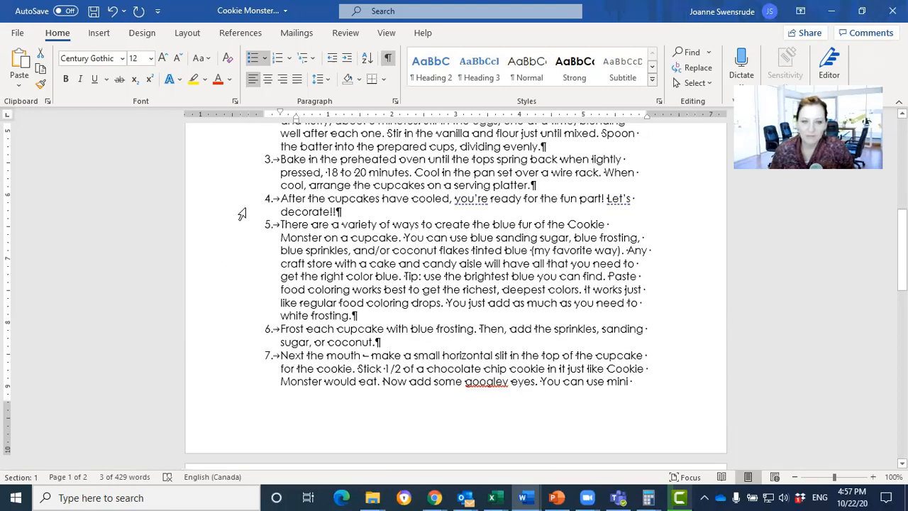
double_click(203, 267)
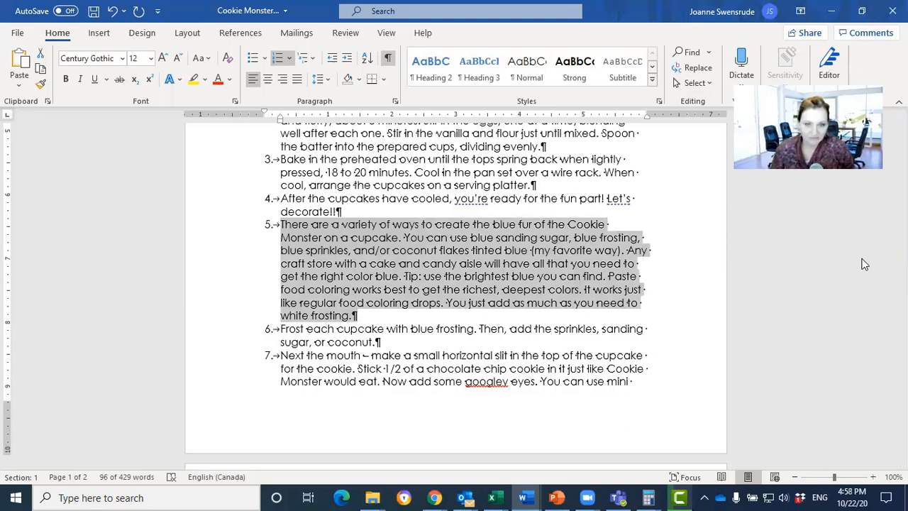
key(alt+shift+Up)
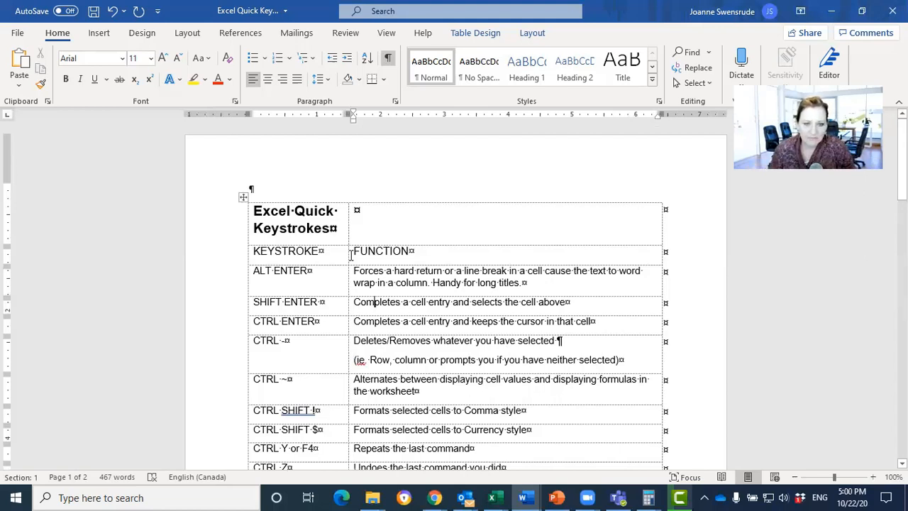
click(322, 271)
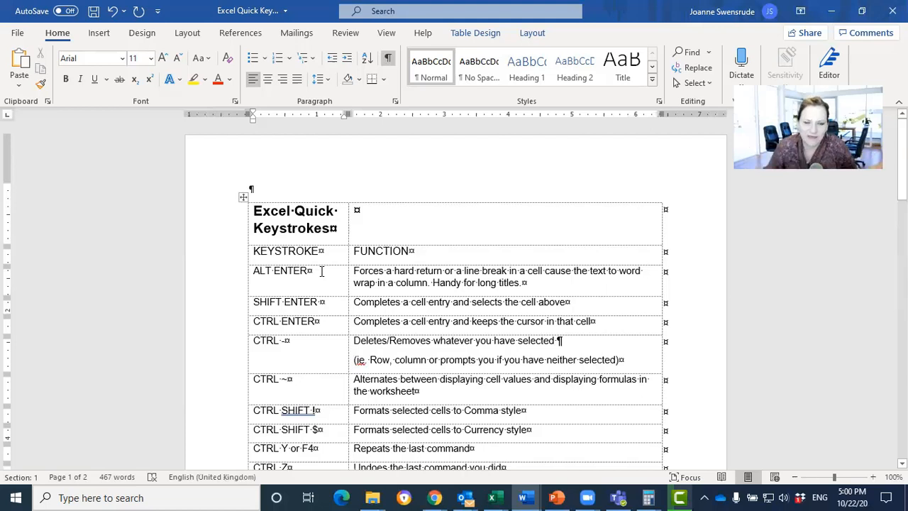
click(520, 282)
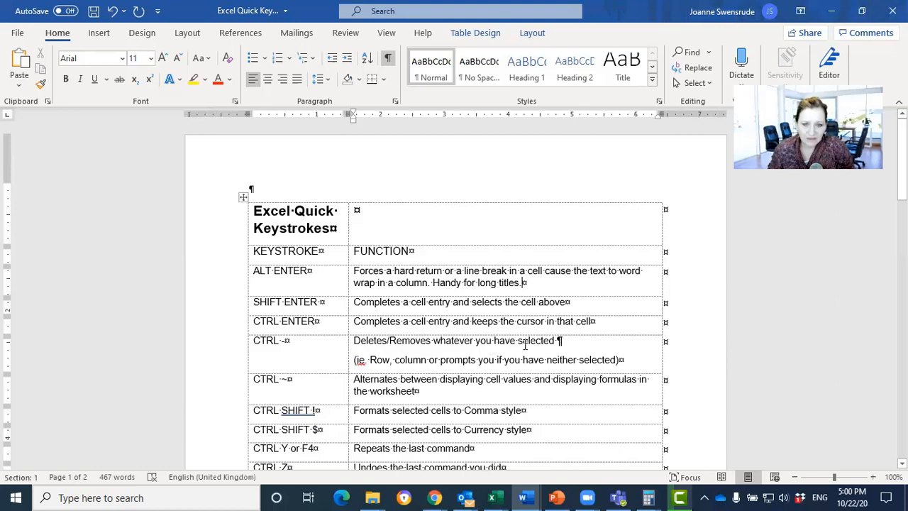
click(567, 341)
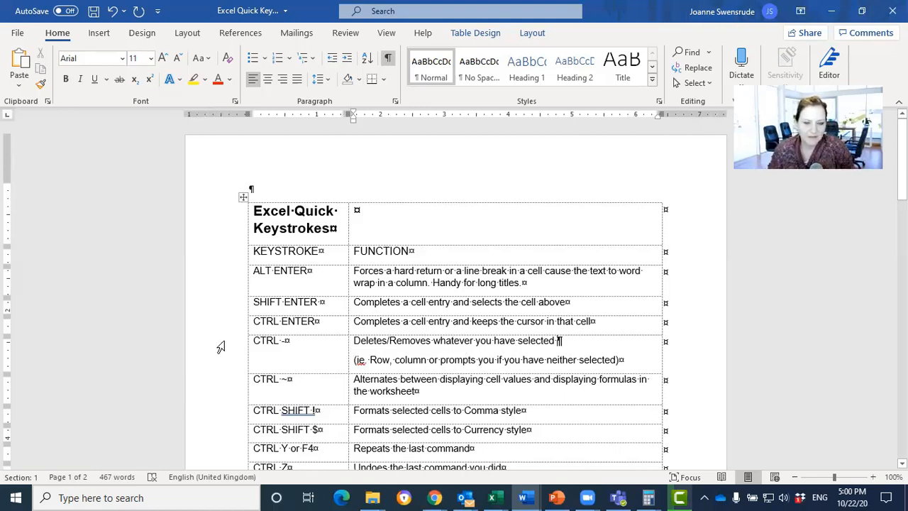
click(207, 358)
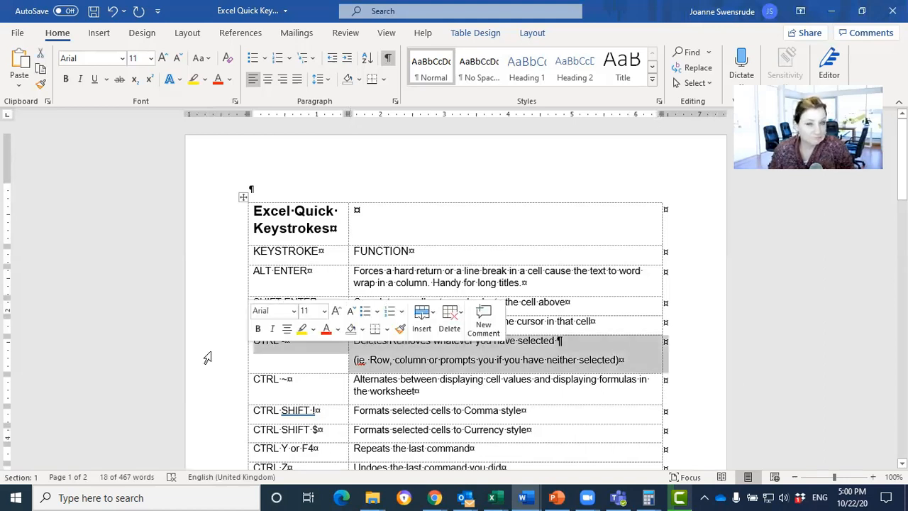
click(579, 362)
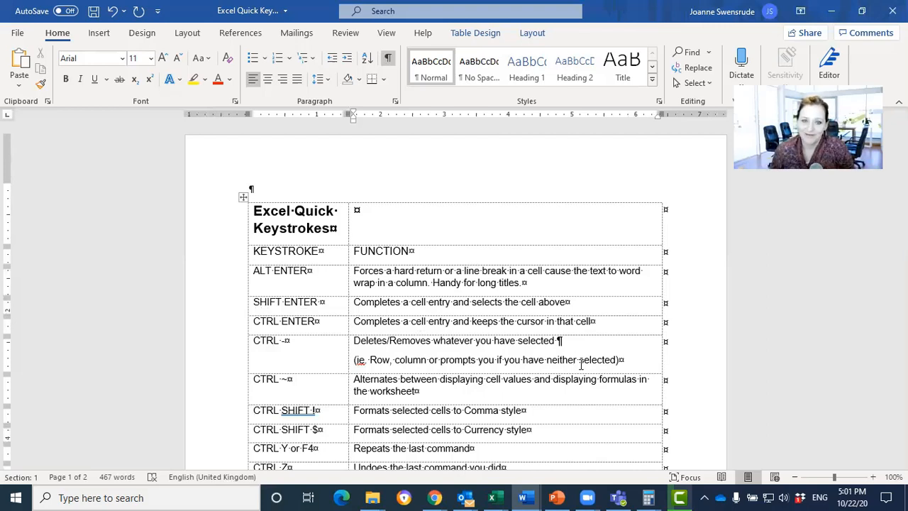
Move the "CTRL -" table row up three positions to directly below the KEYSTROKE and FUNCTION header row
click(405, 342)
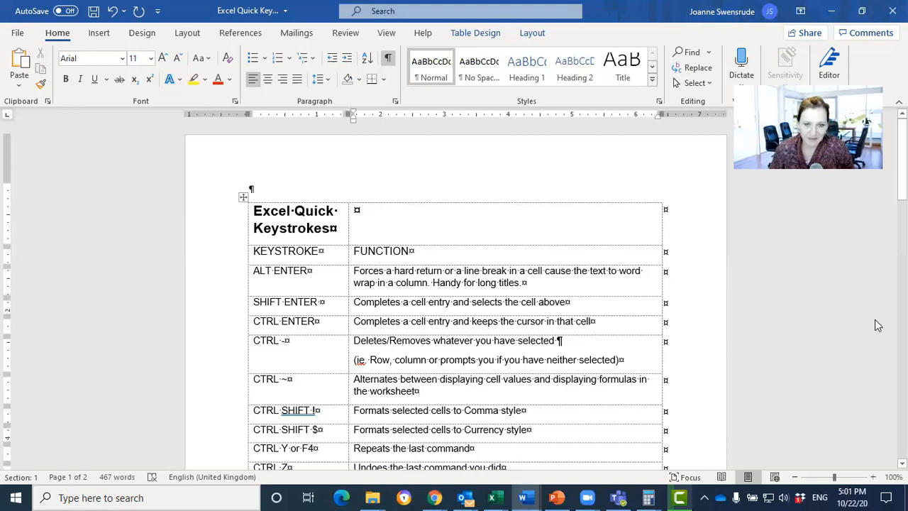
key(alt+shift+Up)
key(alt+shift+Up)
key(alt+shift+Up)
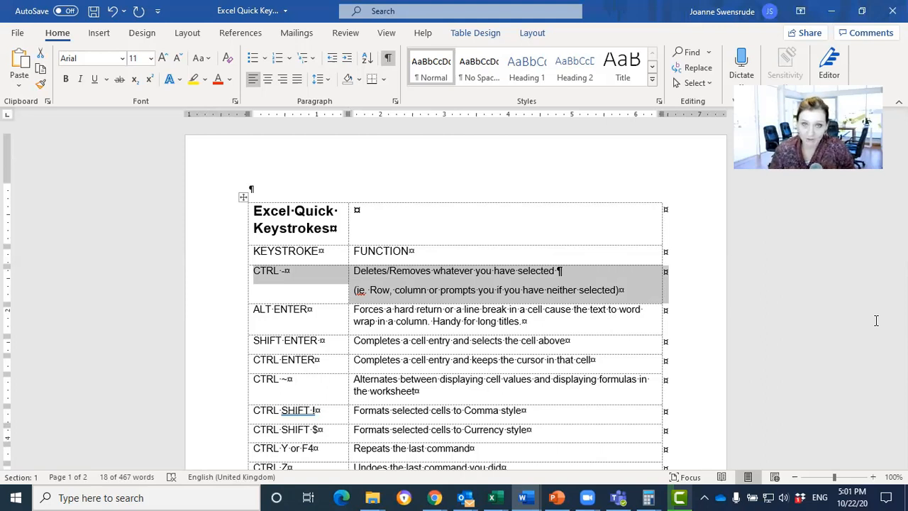
Move the "CTRL -" table row back down two positions, past the ALT ENTER and SHIFT ENTER rows
key(alt+shift+Down)
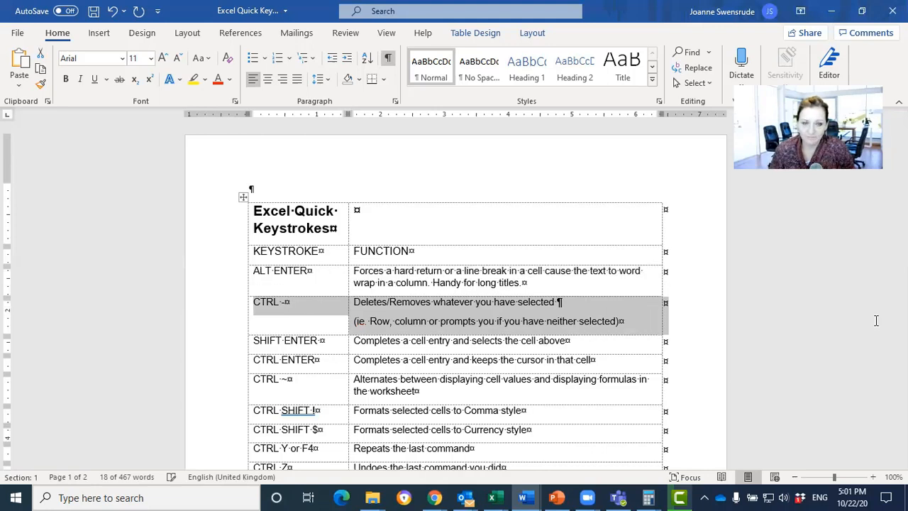
key(alt+shift+Down)
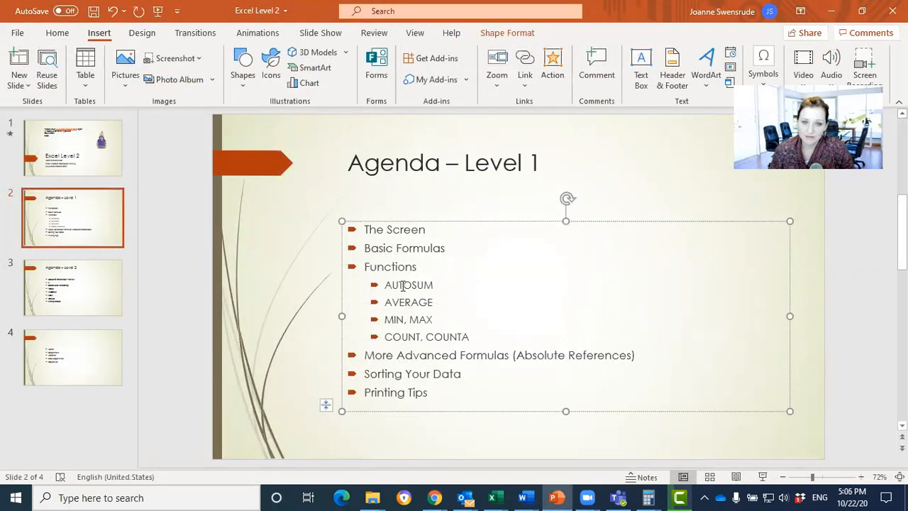
In the Excel Level 2 PowerPoint presentation, place the cursor in the "COUNT, COUNTA" sub-bullet on the Agenda – Level 1 slide
click(401, 340)
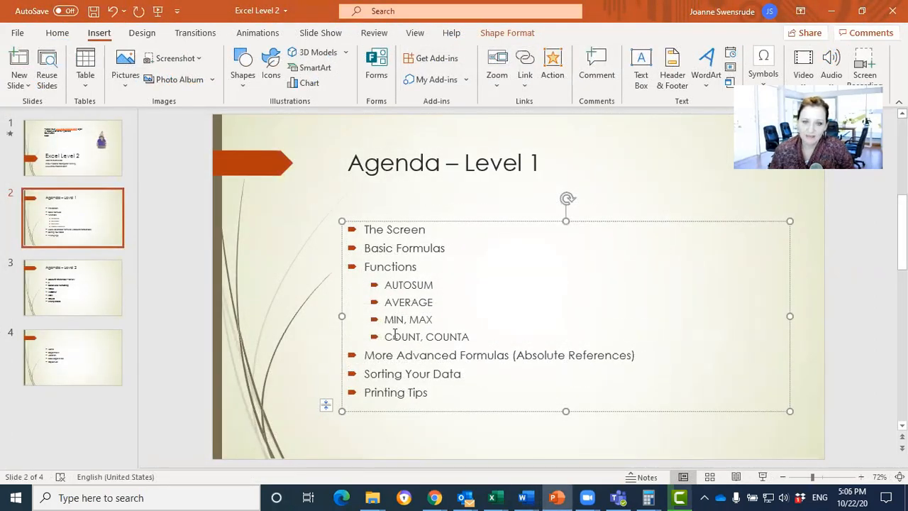